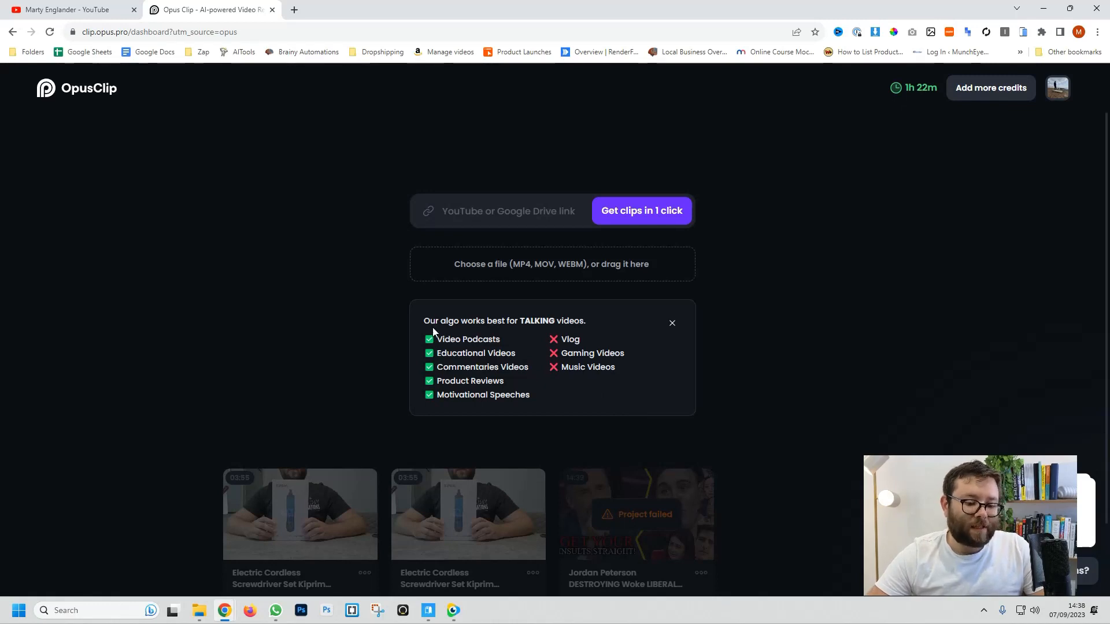
# Review which video types the clipping algorithm handles well and which ones it does not suit
pyautogui.moveTo(437, 339); pyautogui.dragTo(507, 353)
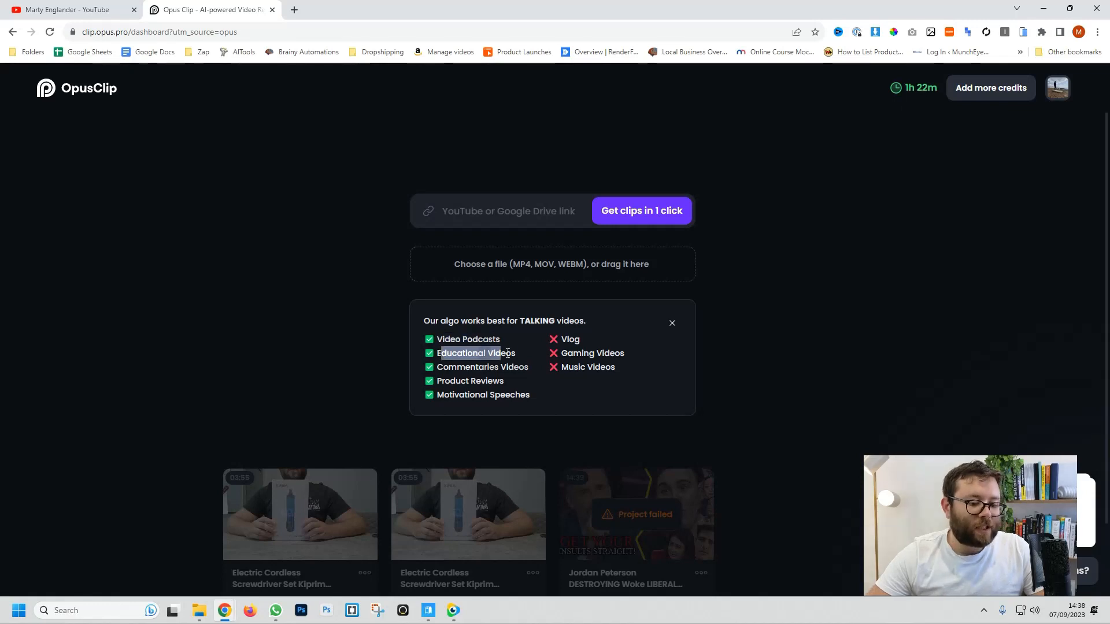
pyautogui.moveTo(438, 367); pyautogui.dragTo(516, 371)
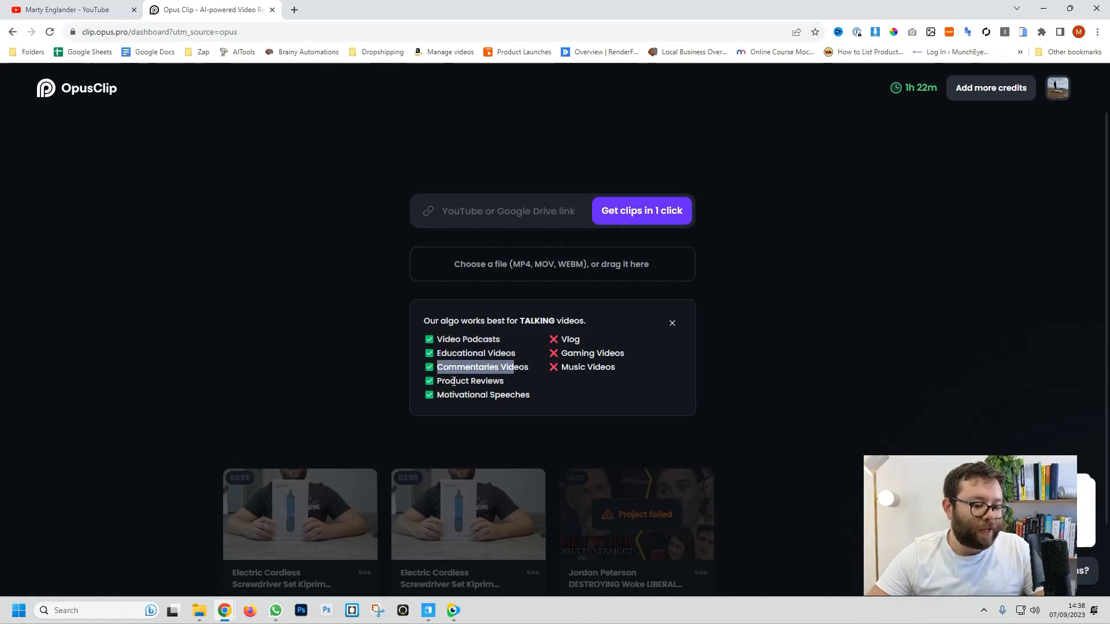
pyautogui.moveTo(445, 381); pyautogui.dragTo(504, 382)
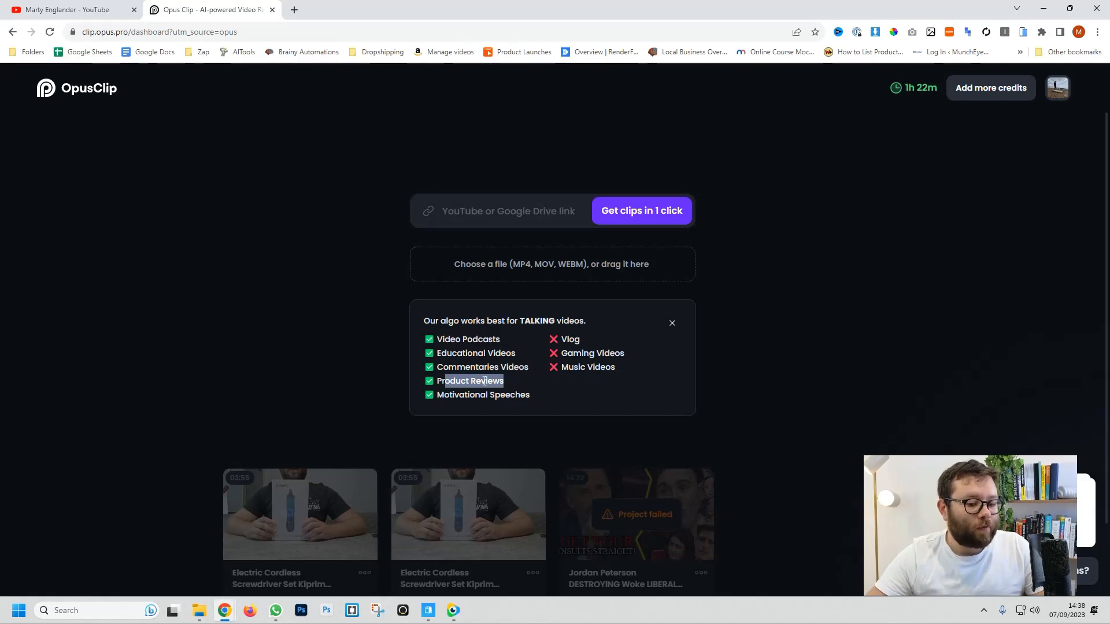
pyautogui.click(569, 341)
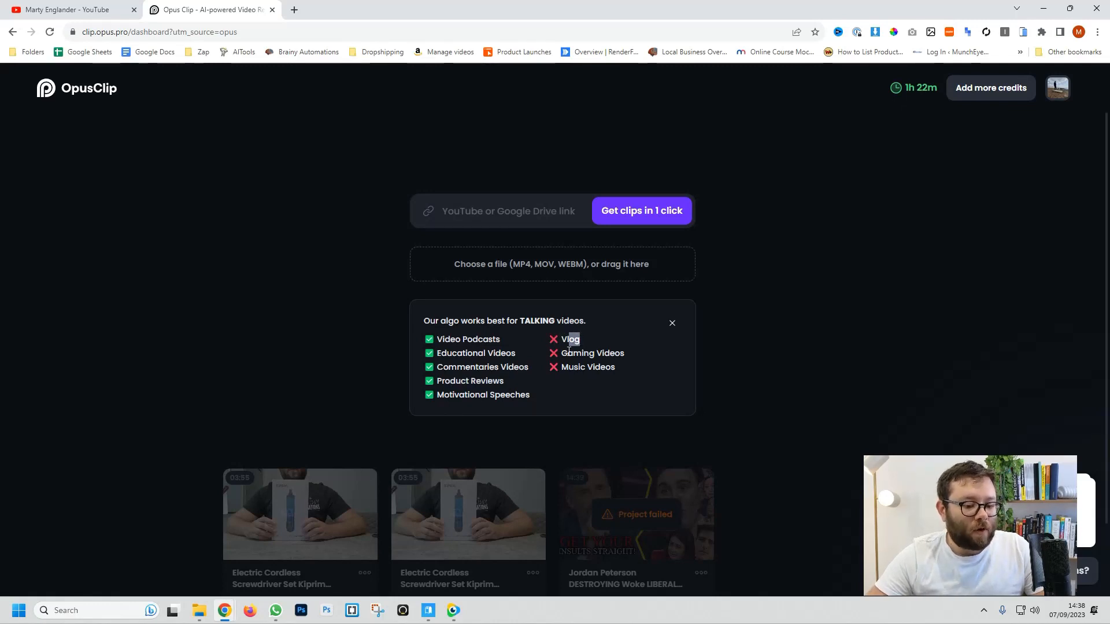
pyautogui.moveTo(568, 353); pyautogui.dragTo(625, 373)
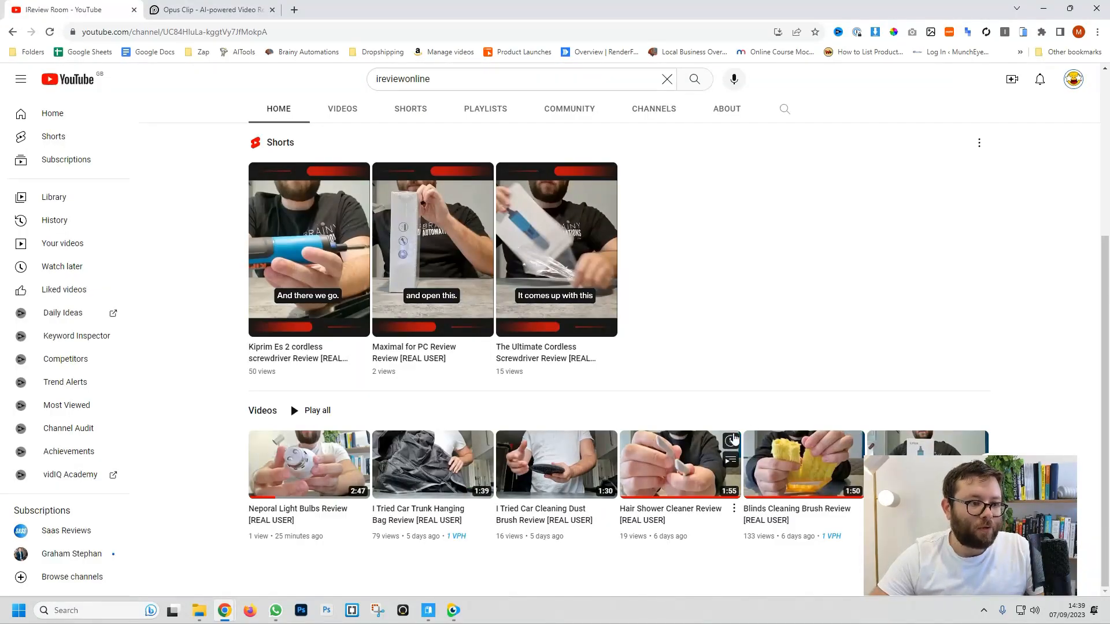
# Copy the YouTube link of the Blinds Cleaning Brush Review video and load it into OpusClip as the source
pyautogui.rightClick(780, 466)
pyautogui.click(841, 301)
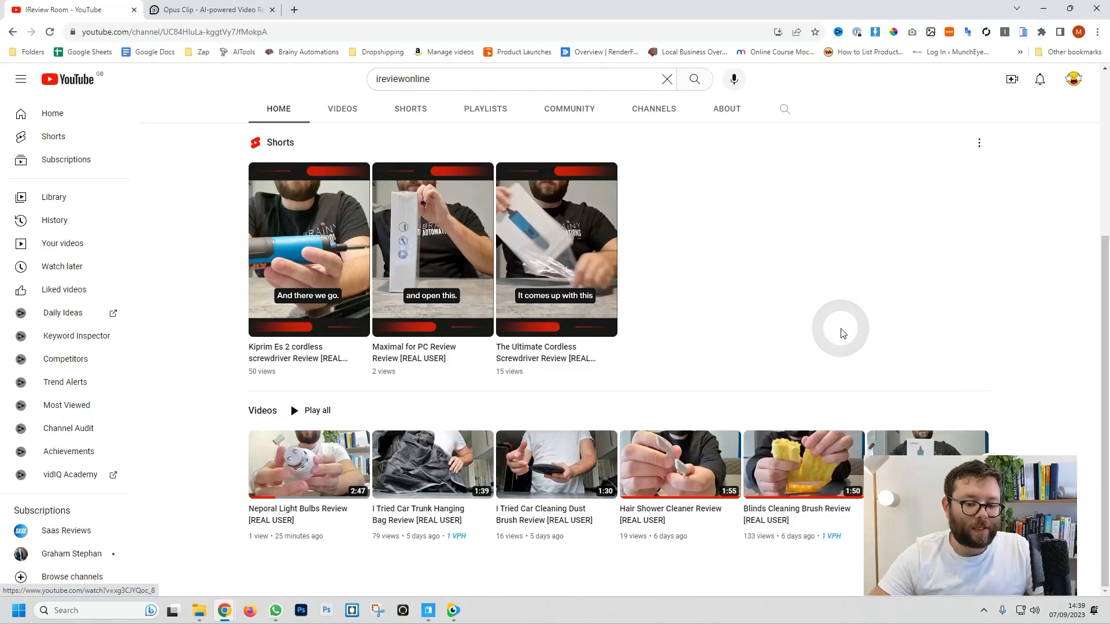
pyautogui.hotkey('ctrl', 'Tab')
pyautogui.click(478, 217)
pyautogui.hotkey('ctrl', 'v')
pyautogui.press('Return')
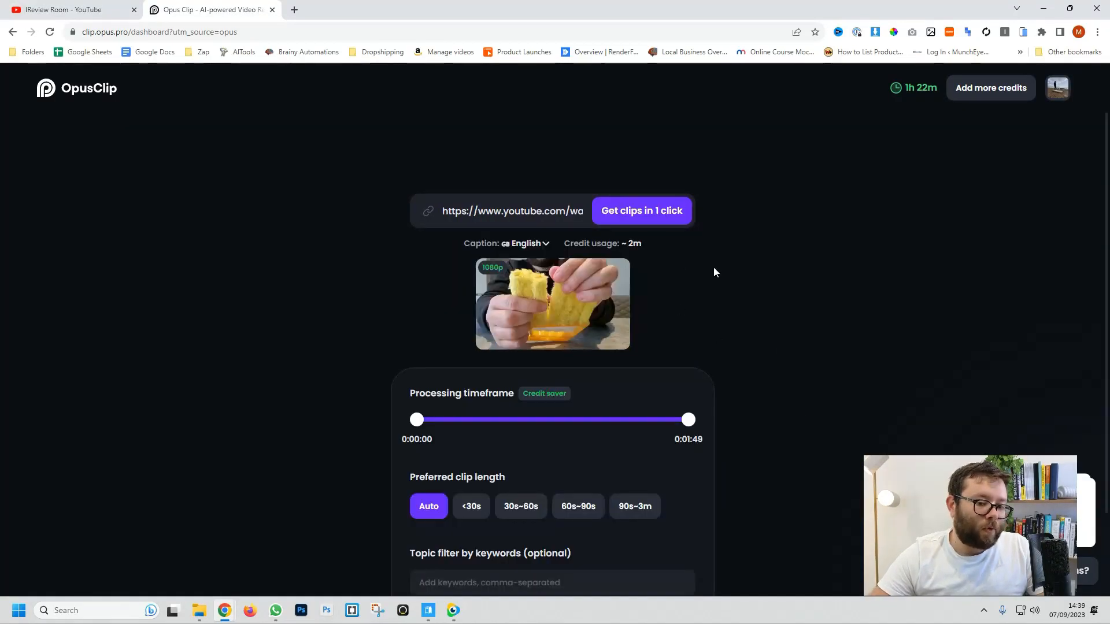
# Examine the processing options, the remaining account credits and the credit usage for the loaded video
pyautogui.scroll(-2, 734, 324)
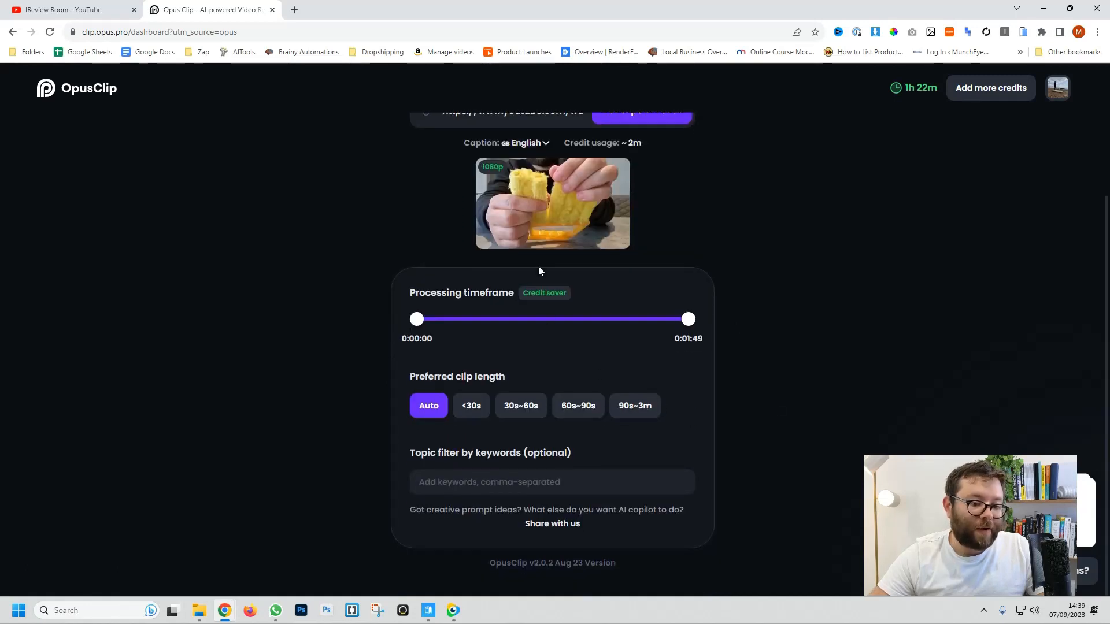
pyautogui.scroll(2, 580, 384)
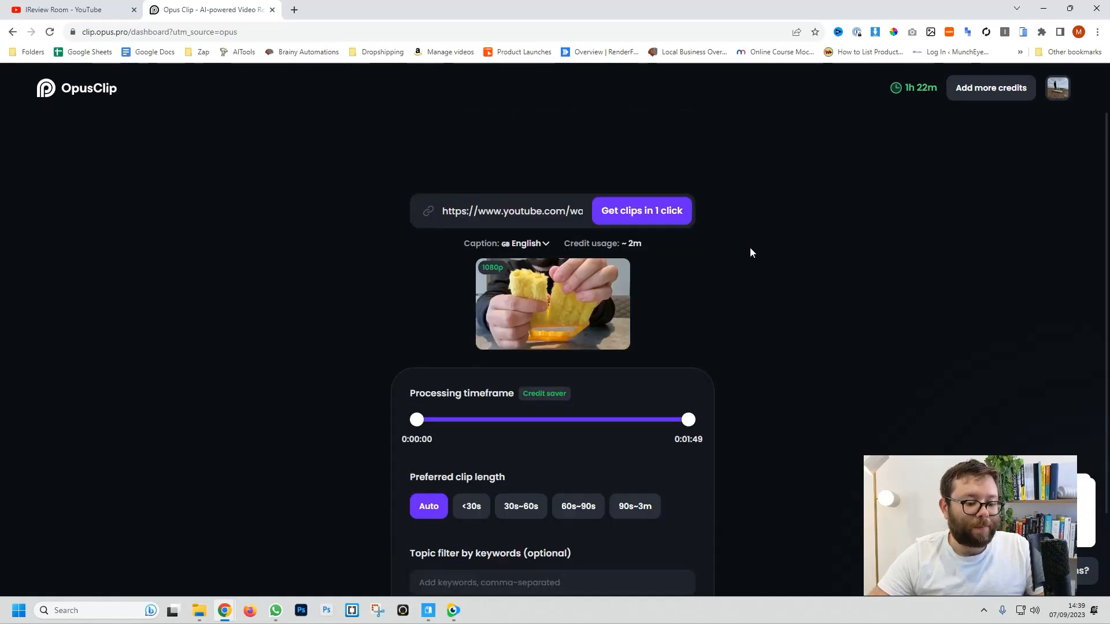
pyautogui.scroll(-1, 751, 248)
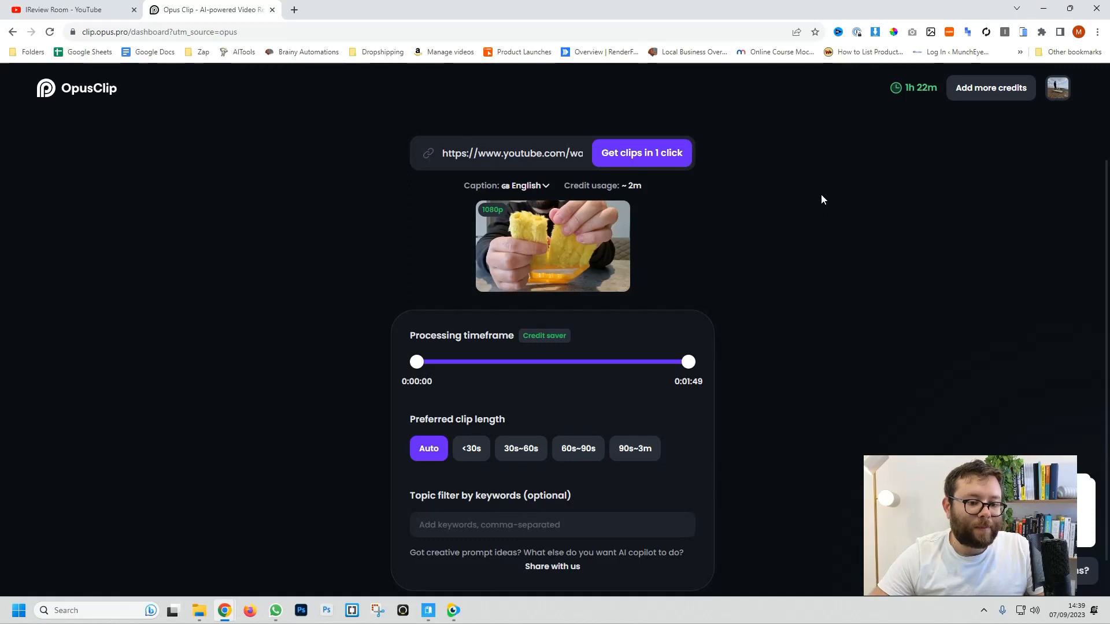
pyautogui.moveTo(874, 102); pyautogui.dragTo(942, 122)
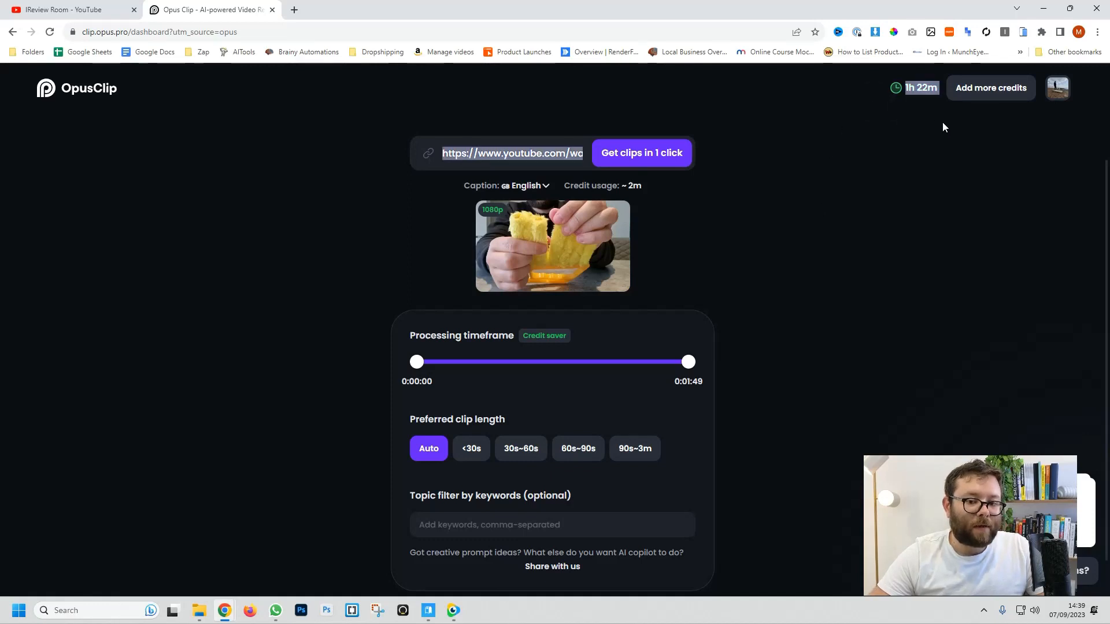
pyautogui.click(959, 193)
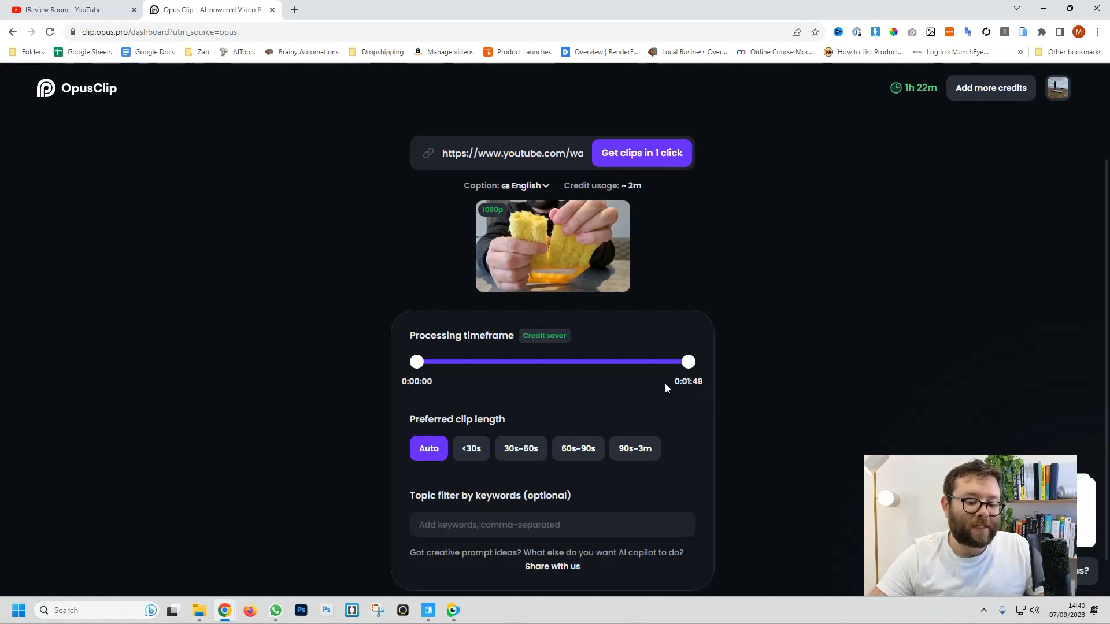
pyautogui.moveTo(643, 186); pyautogui.dragTo(627, 185)
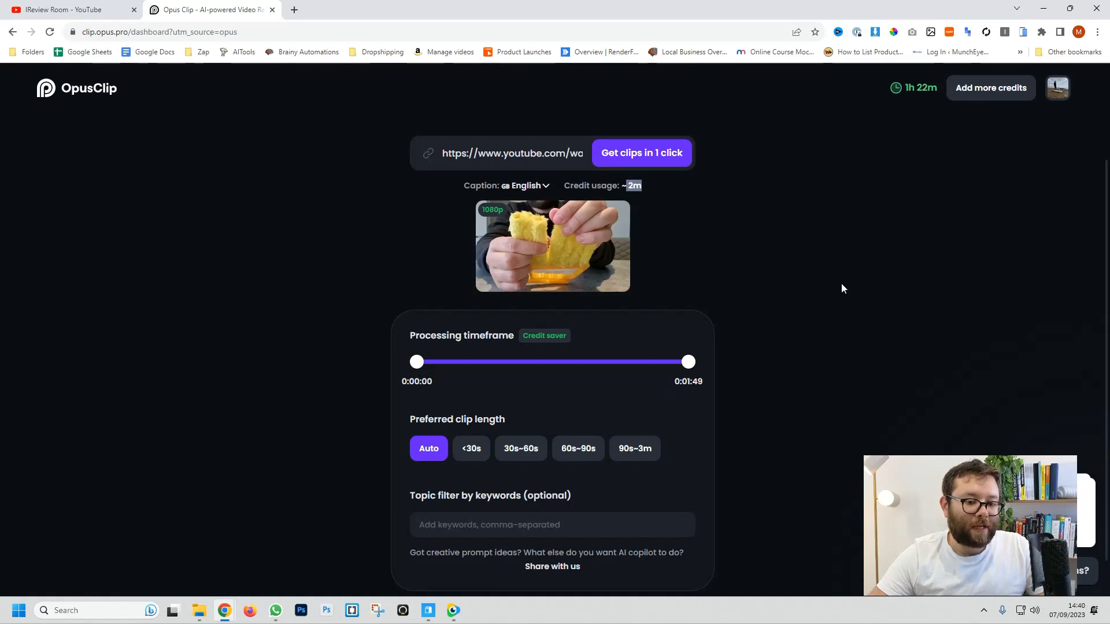
pyautogui.click(841, 288)
# Try limiting the processing timeframe to 0:00:35–0:01:10, and restore the full 0:00:00–0:01:49 range
pyautogui.moveTo(688, 362); pyautogui.dragTo(591, 399)
pyautogui.moveTo(416, 362); pyautogui.dragTo(504, 386)
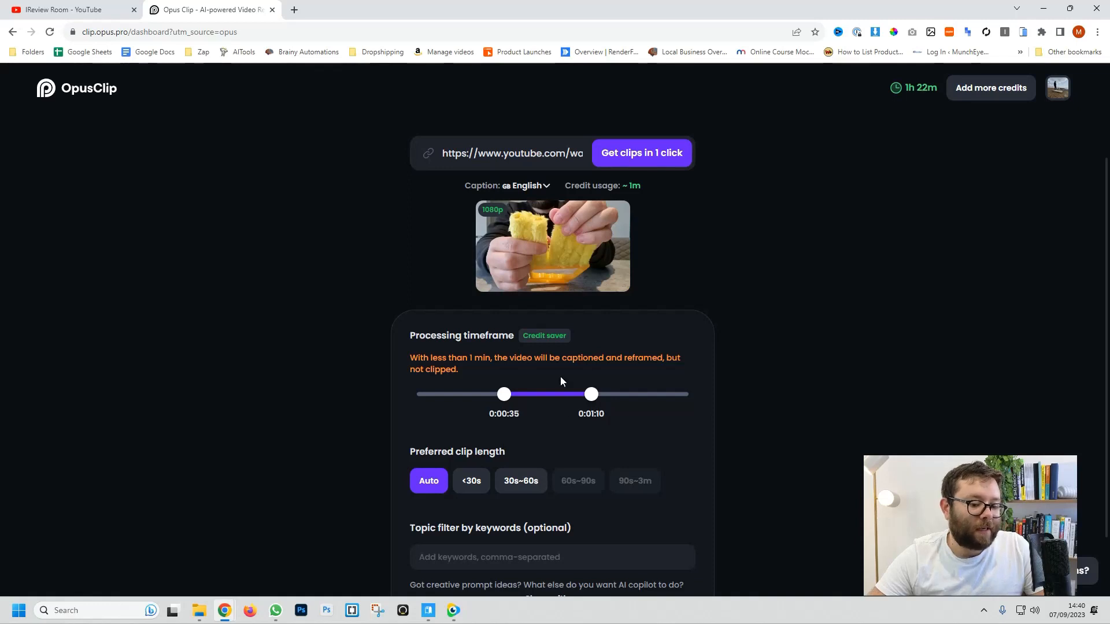
pyautogui.moveTo(589, 398); pyautogui.dragTo(688, 398)
pyautogui.moveTo(505, 361); pyautogui.dragTo(417, 362)
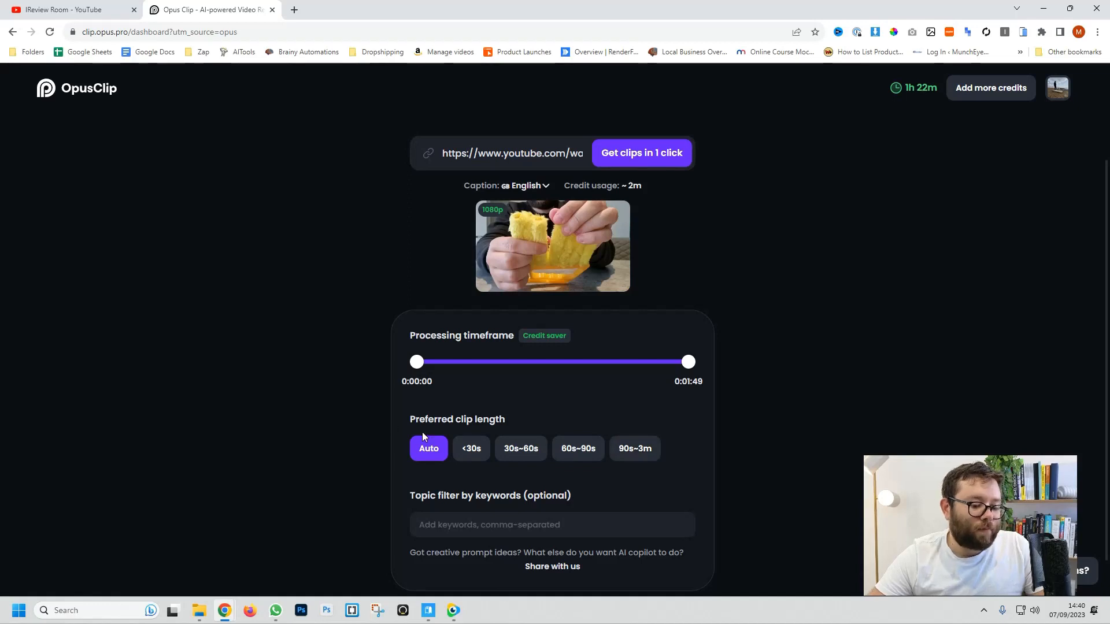
# Generate clips from the video with the Auto clip length and no topic keywords
pyautogui.scroll(-1, 409, 439)
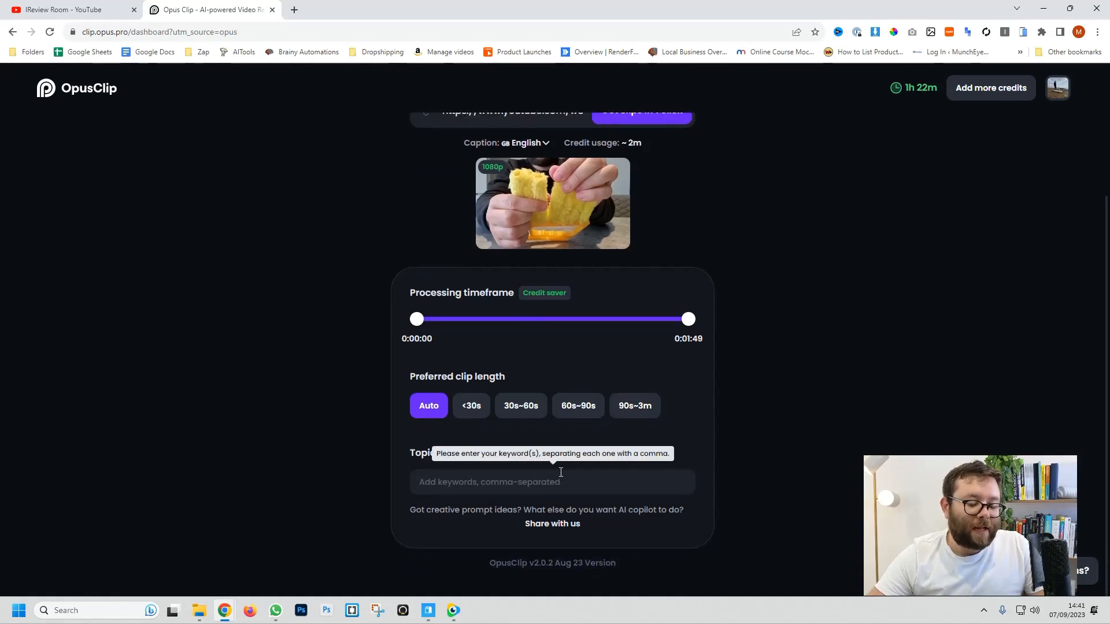
pyautogui.click(519, 487)
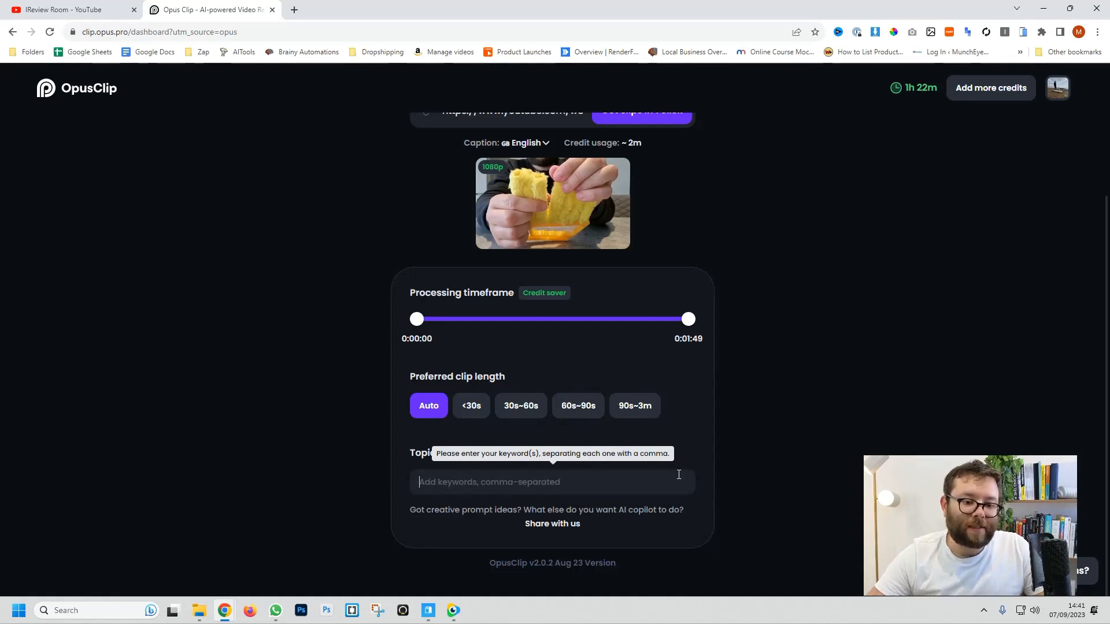
pyautogui.scroll(2, 658, 214)
pyautogui.click(658, 214)
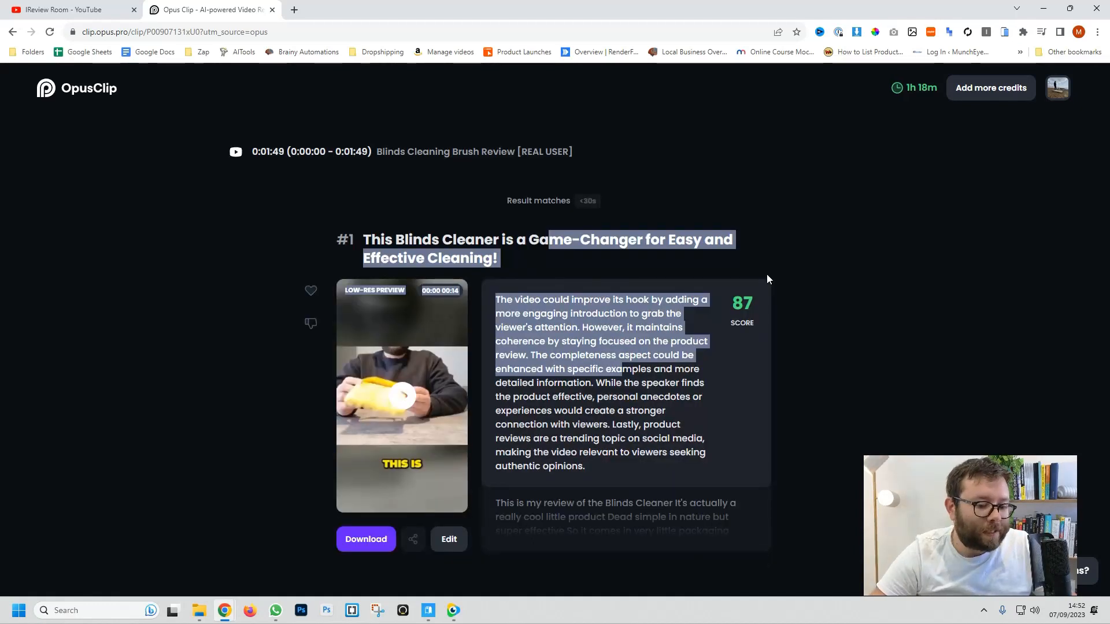
# Read the title and the AI assessment of the first generated clip
pyautogui.click(767, 279)
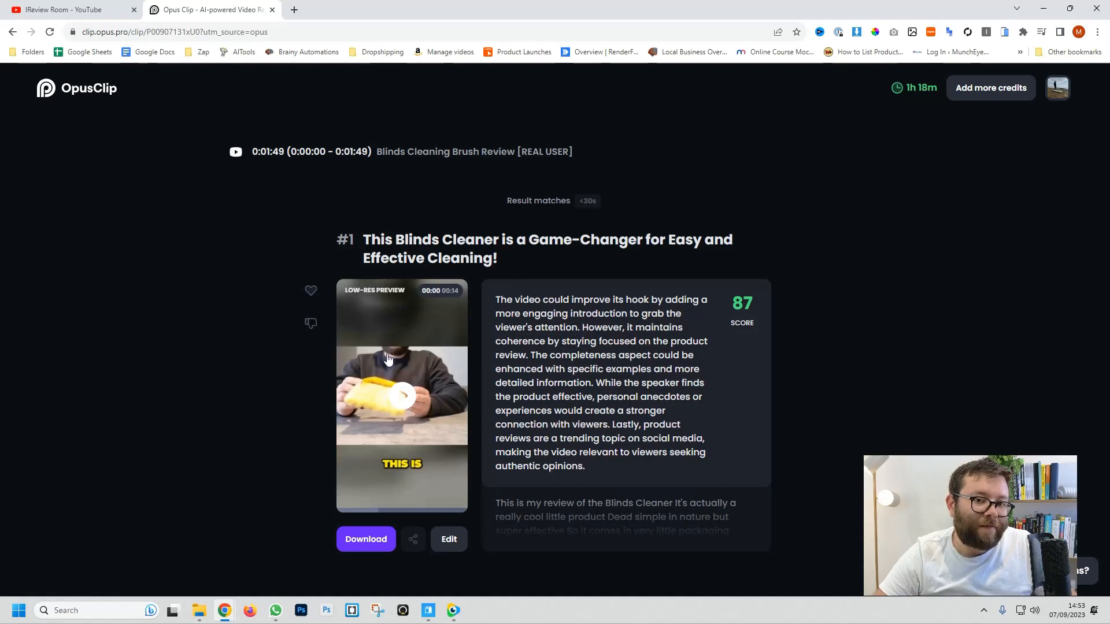
pyautogui.moveTo(363, 239); pyautogui.dragTo(501, 254)
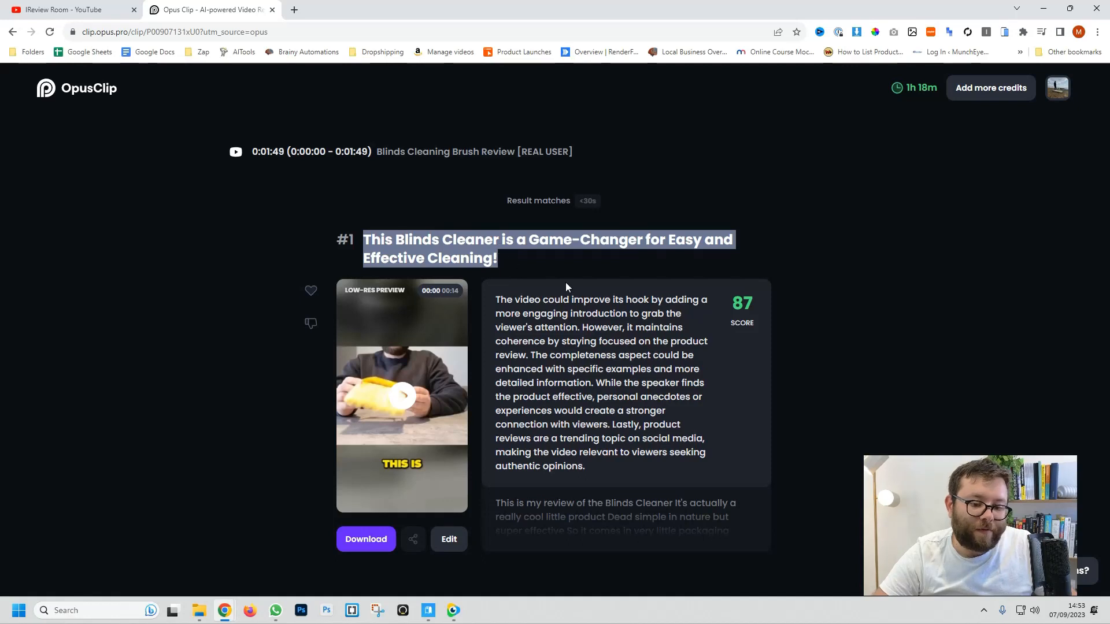
pyautogui.moveTo(496, 300); pyautogui.dragTo(603, 466)
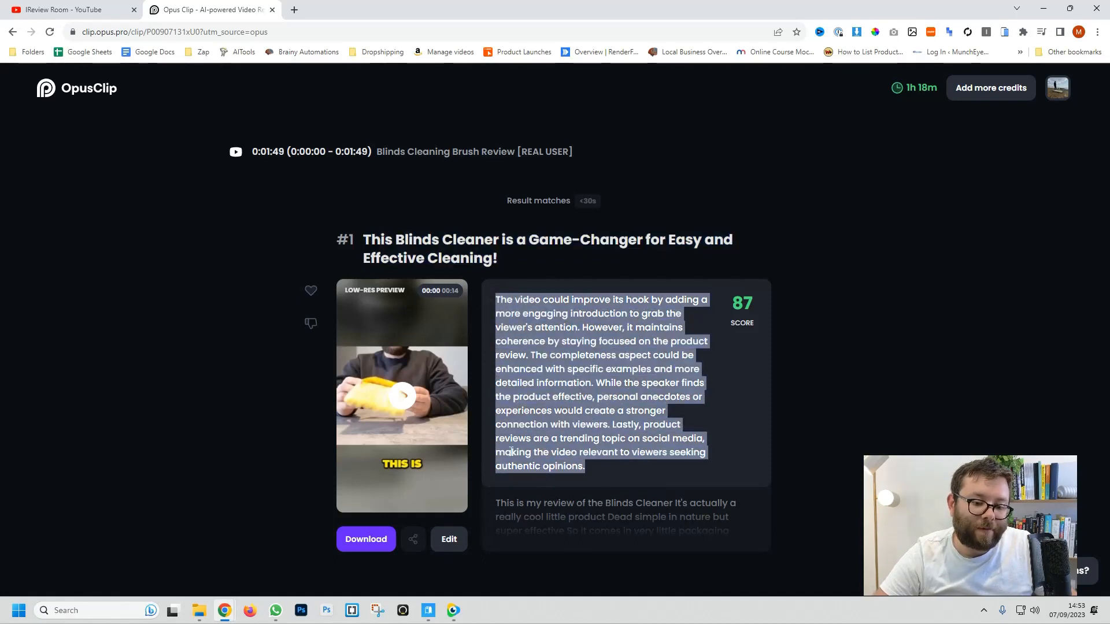
pyautogui.click(606, 323)
pyautogui.moveTo(614, 299); pyautogui.dragTo(666, 300)
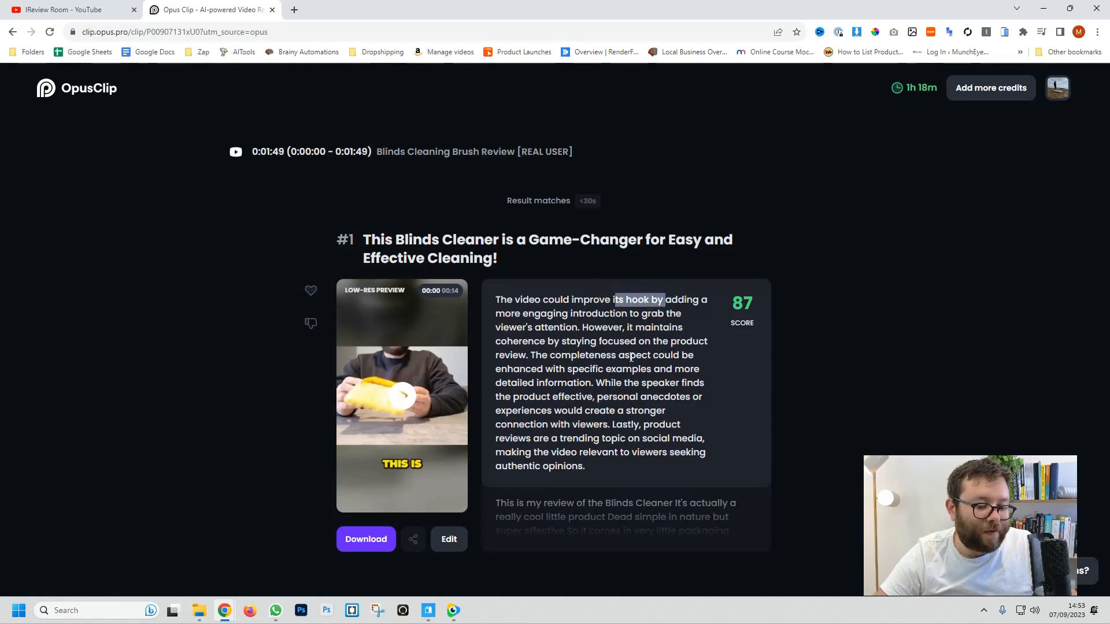
pyautogui.moveTo(585, 355); pyautogui.dragTo(597, 424)
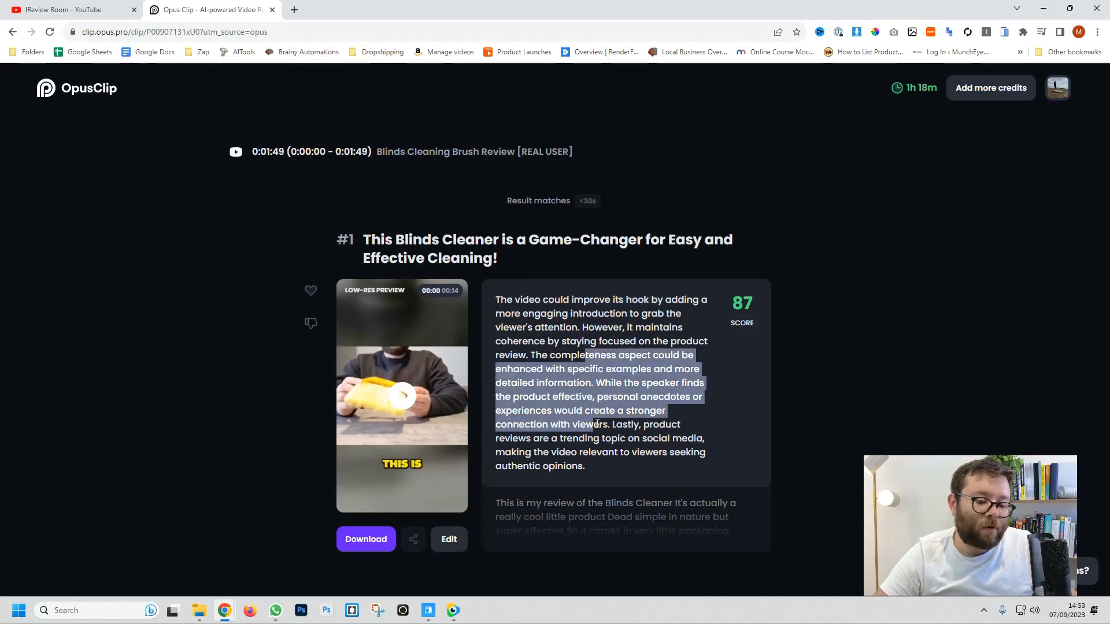
pyautogui.click(857, 436)
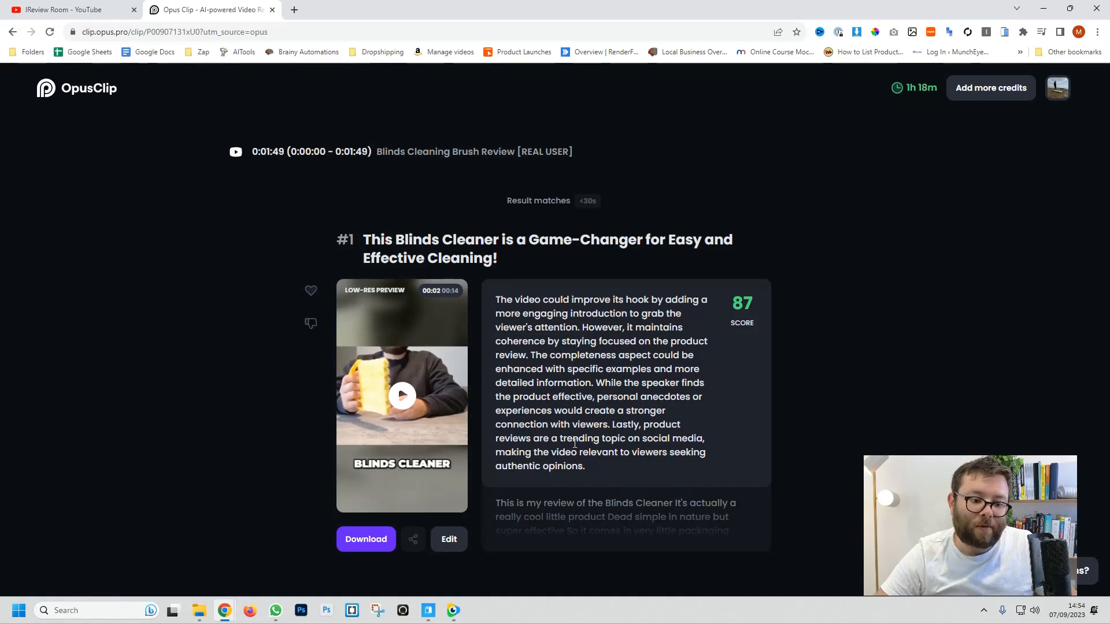
# Open the first clip for editing and jump the preview to several words of the caption transcript
pyautogui.click(455, 541)
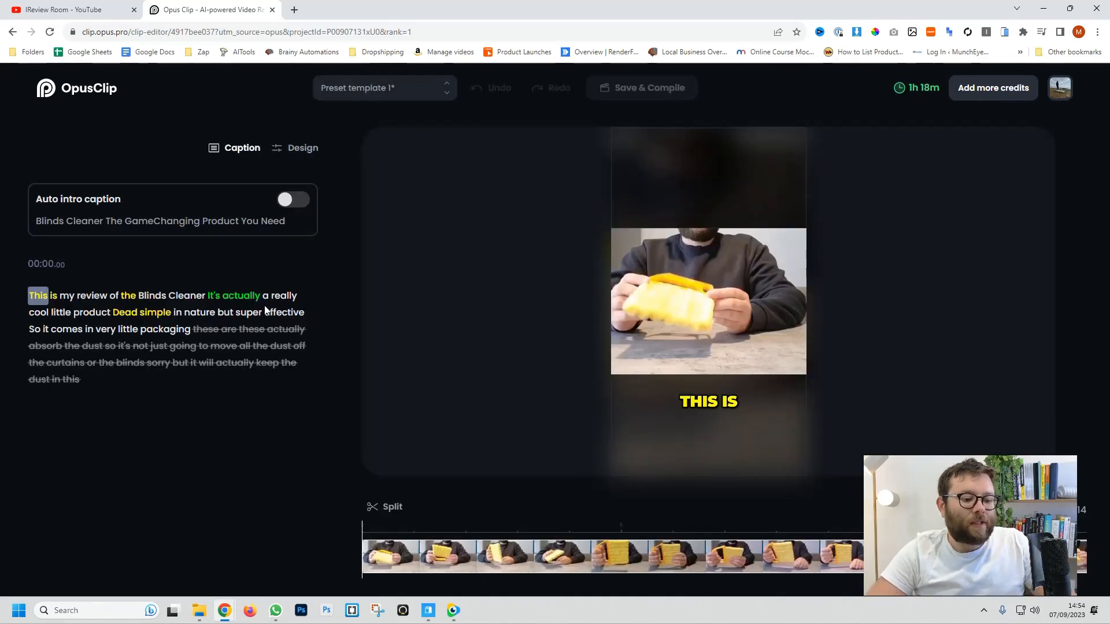
pyautogui.click(149, 330)
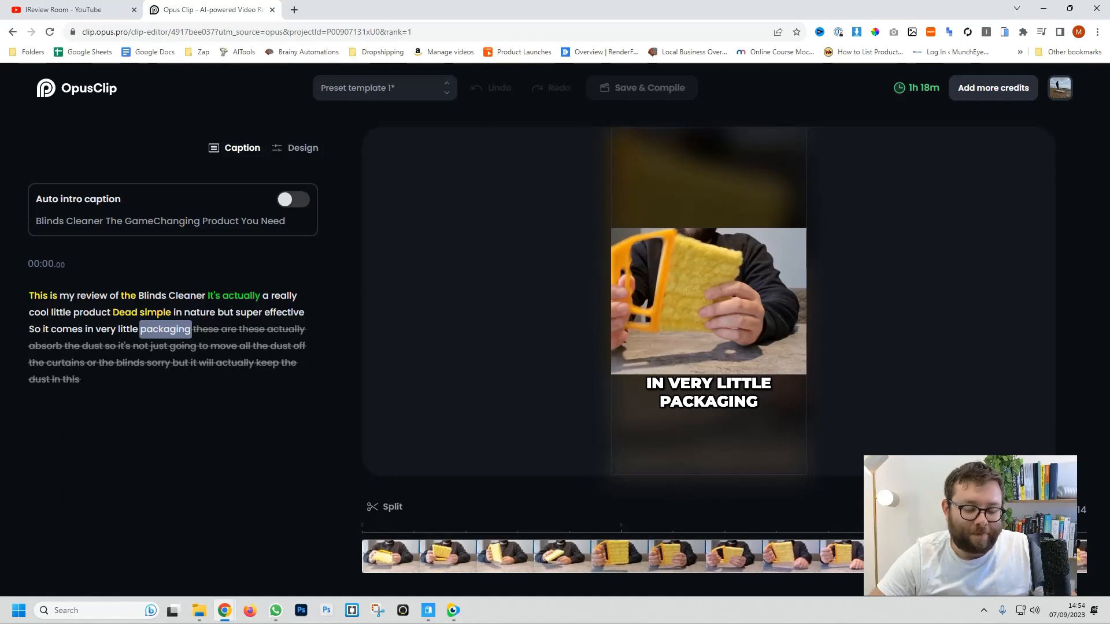
pyautogui.click(236, 297)
pyautogui.click(224, 315)
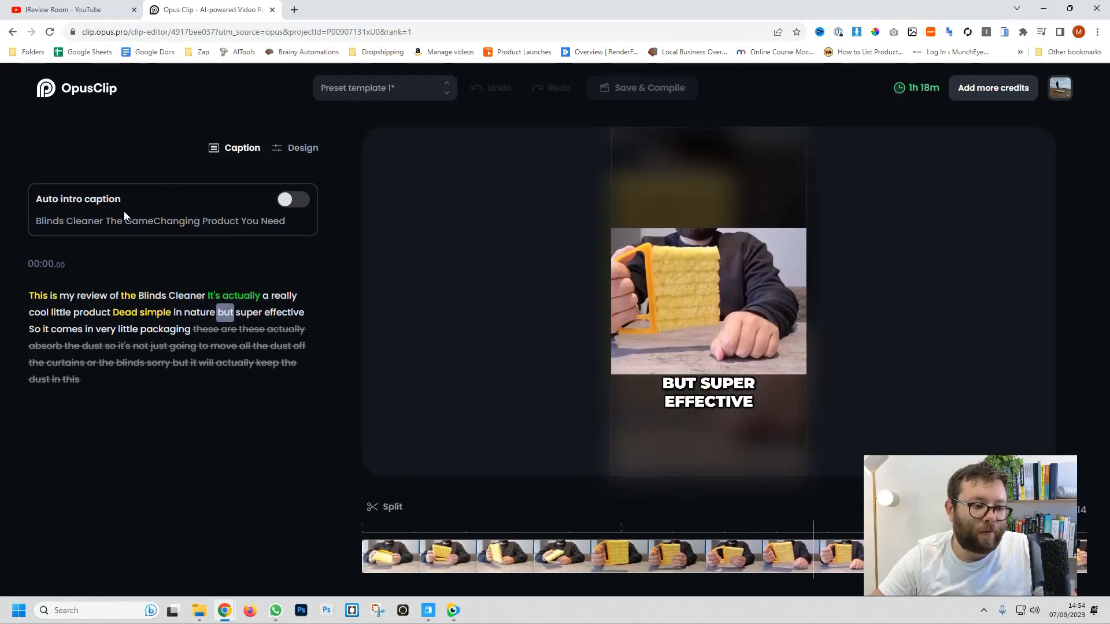
# Turn on the auto intro caption, and save and compile the clip
pyautogui.click(300, 200)
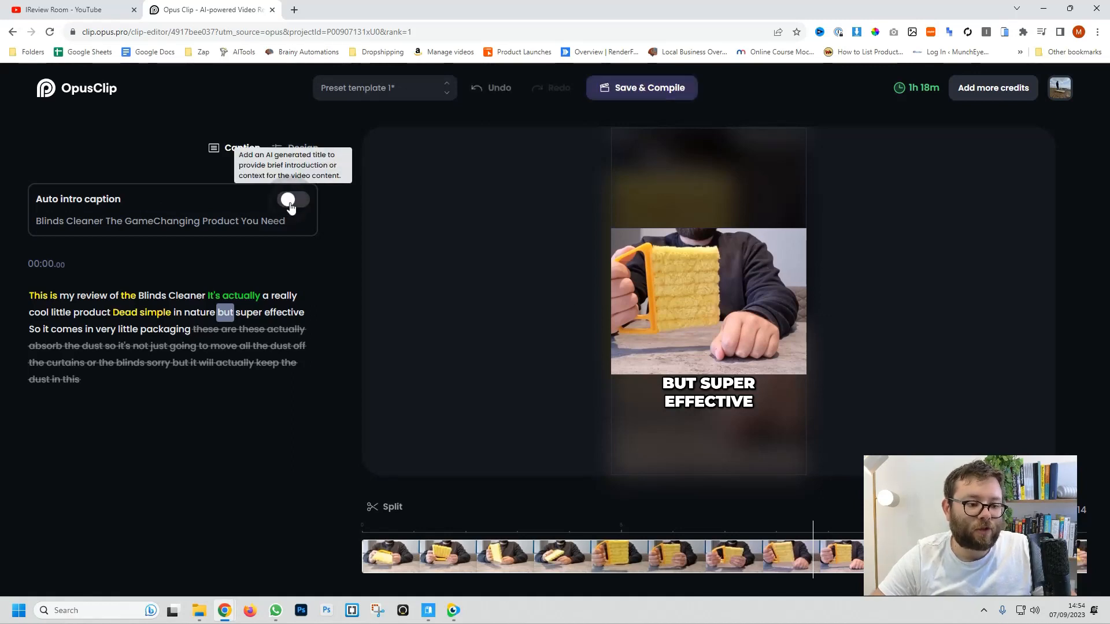
pyautogui.click(655, 97)
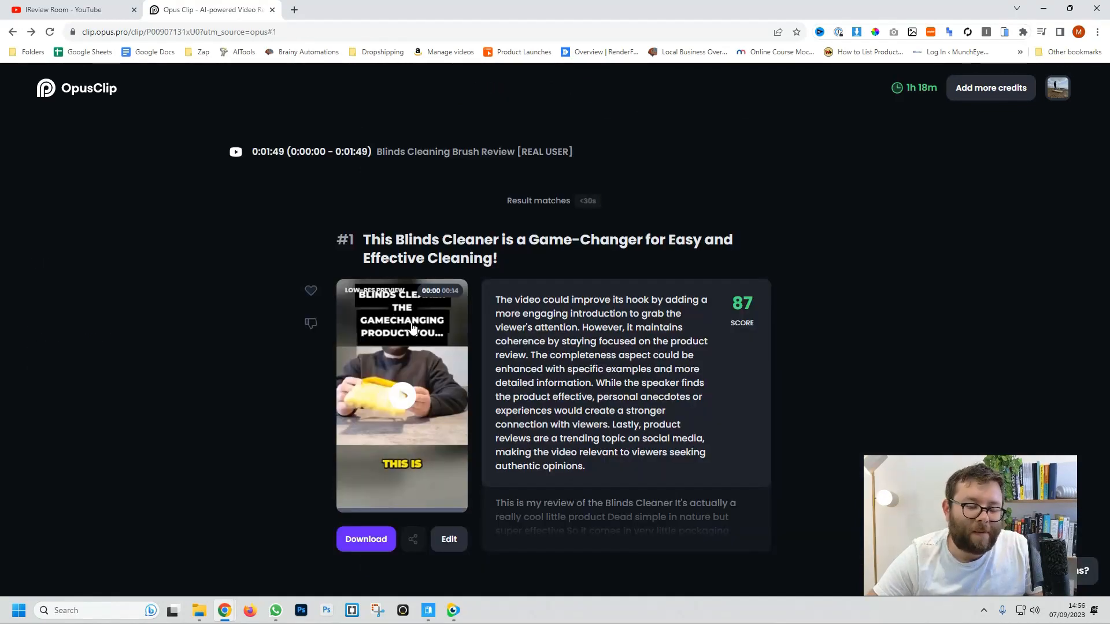
# Reopen the first clip for editing and set its auto caption design to one line
pyautogui.click(449, 540)
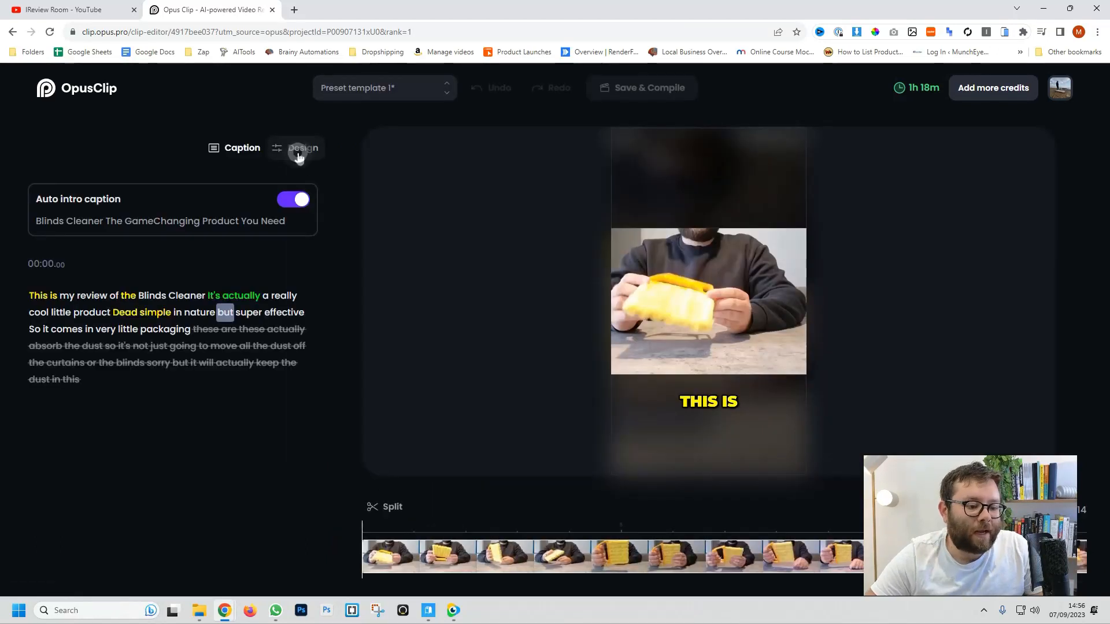
pyautogui.click(299, 149)
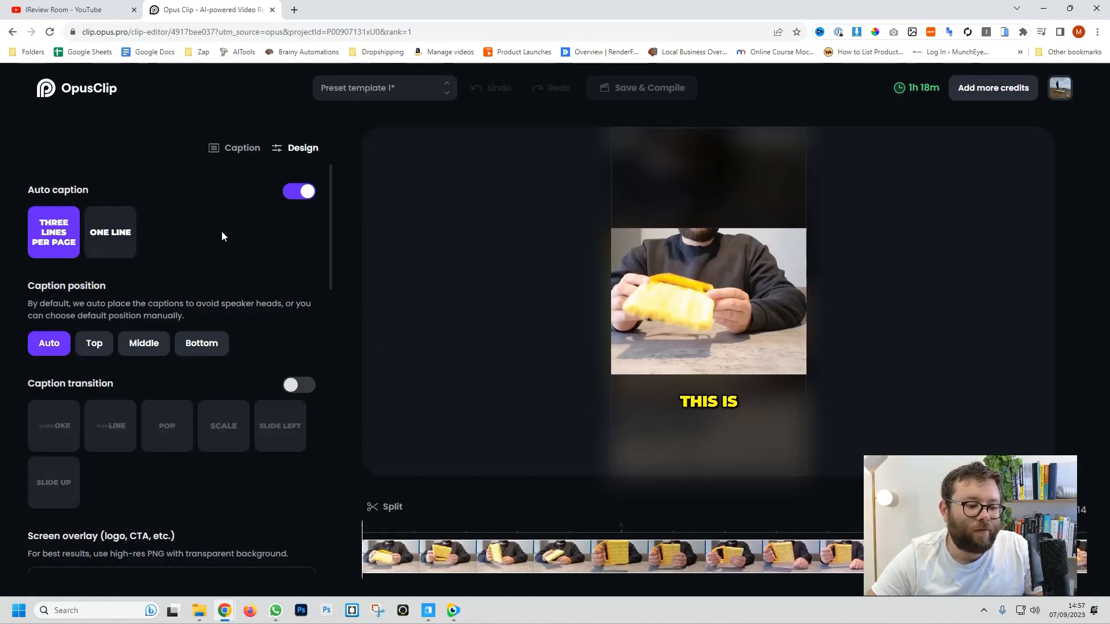
pyautogui.click(111, 231)
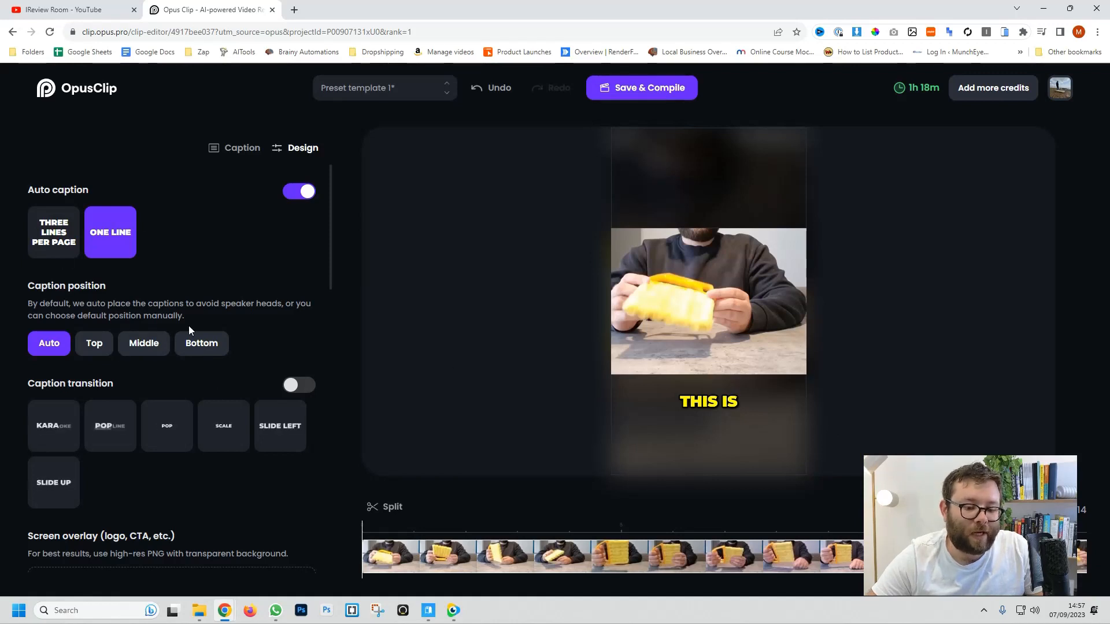
# Try the Top caption position, return it to Auto, and look over the further design settings
pyautogui.click(94, 343)
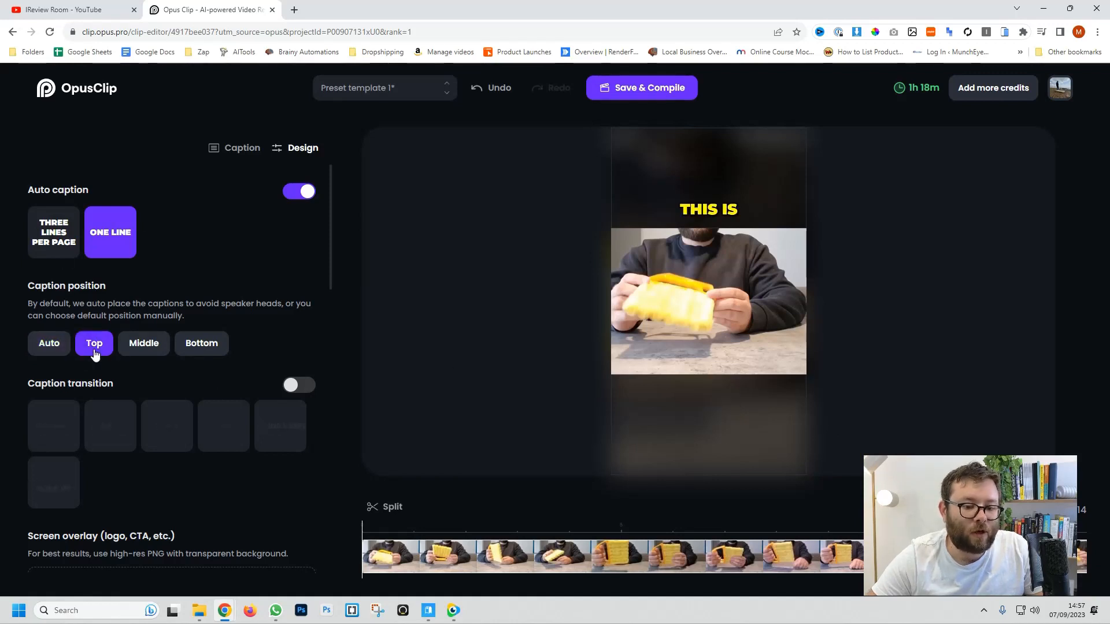
pyautogui.click(50, 346)
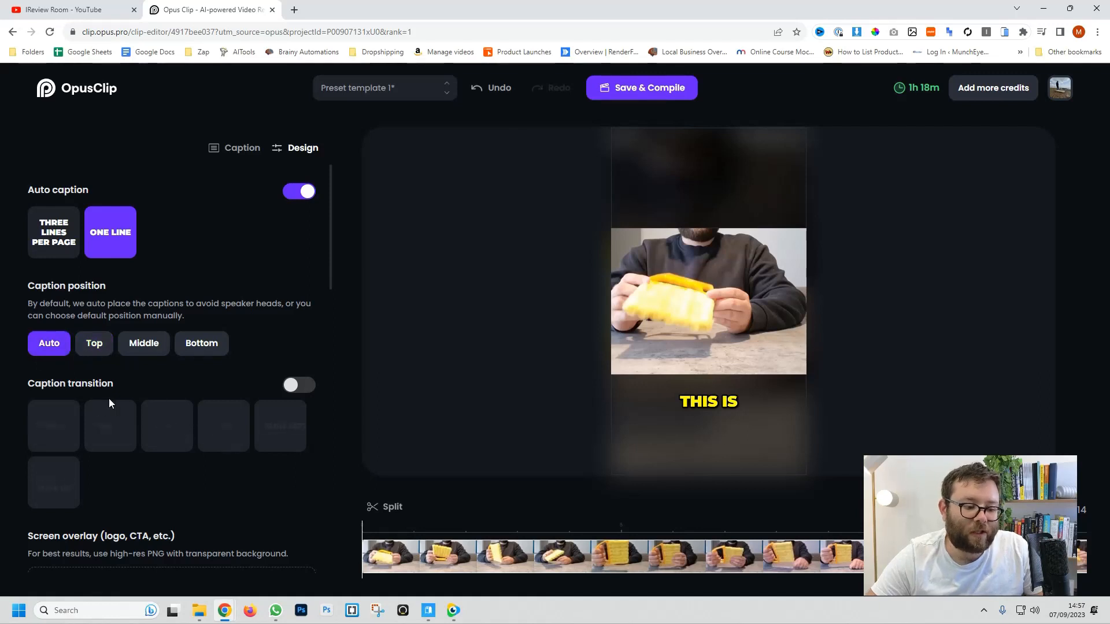
pyautogui.scroll(-2, 172, 398)
pyautogui.scroll(-3, 189, 380)
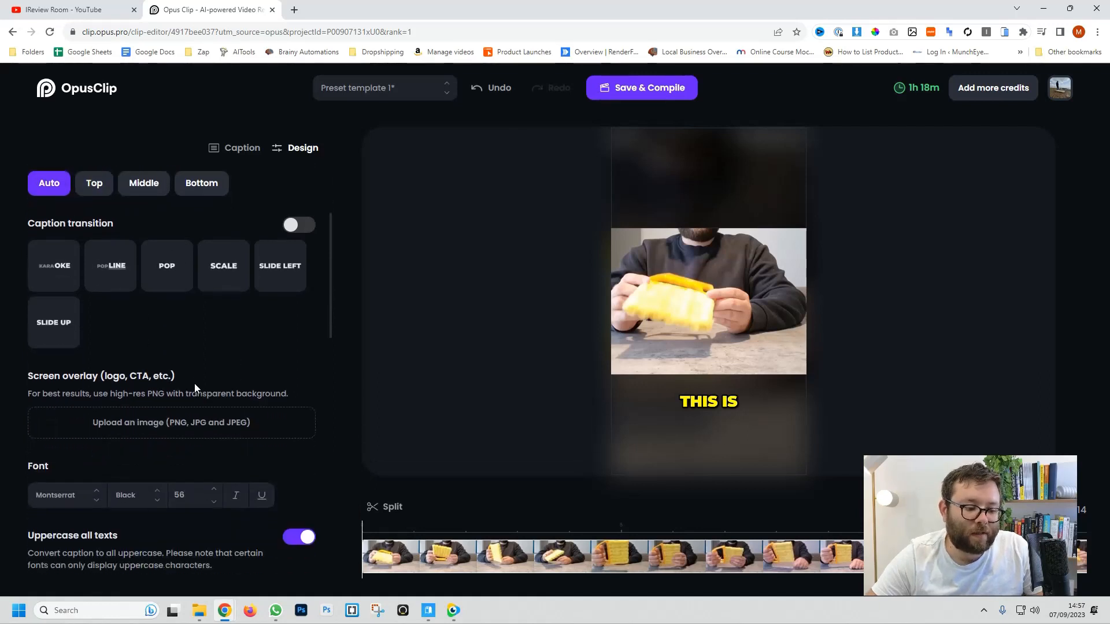
# Look over the font, color, layout and aspect ratio options in the clip's design settings, and return to the caption transcript
pyautogui.scroll(-2, 176, 372)
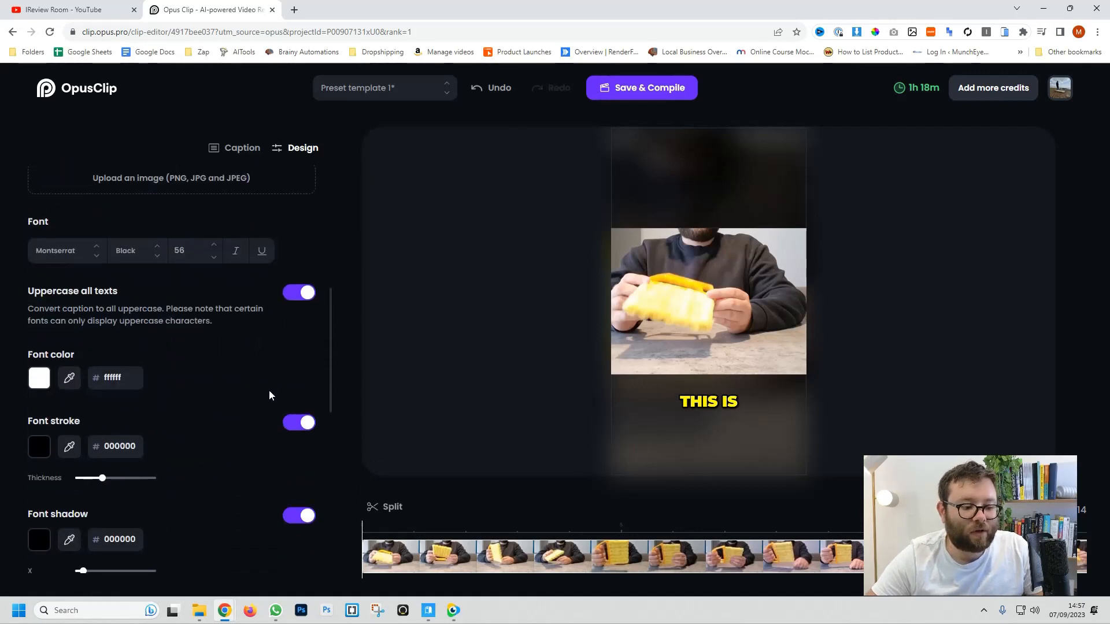
pyautogui.scroll(-9, 255, 416)
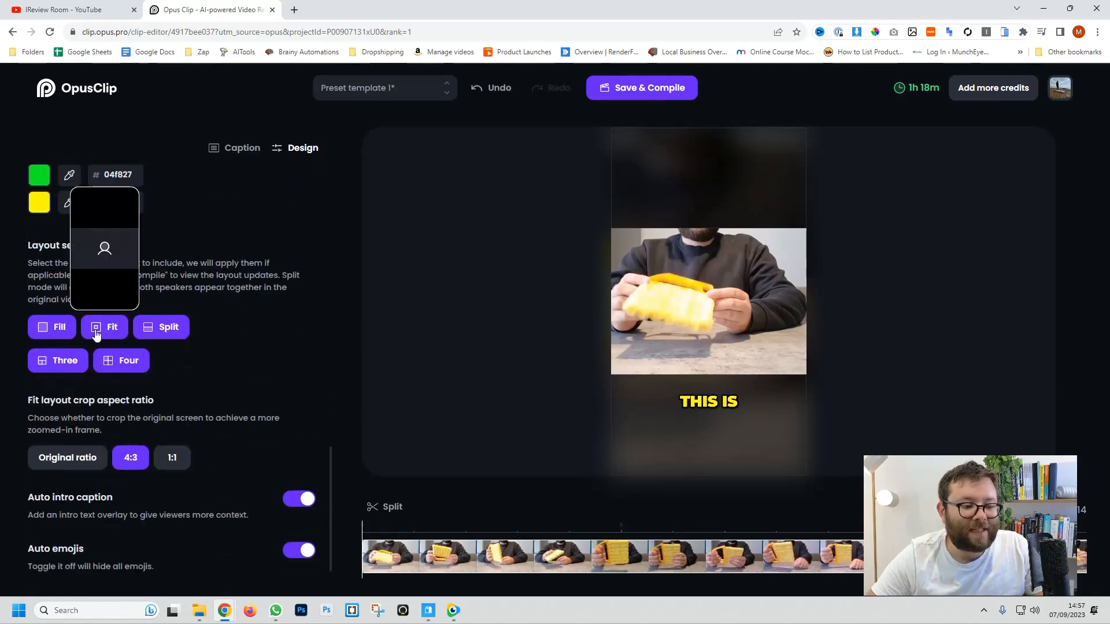
pyautogui.click(234, 148)
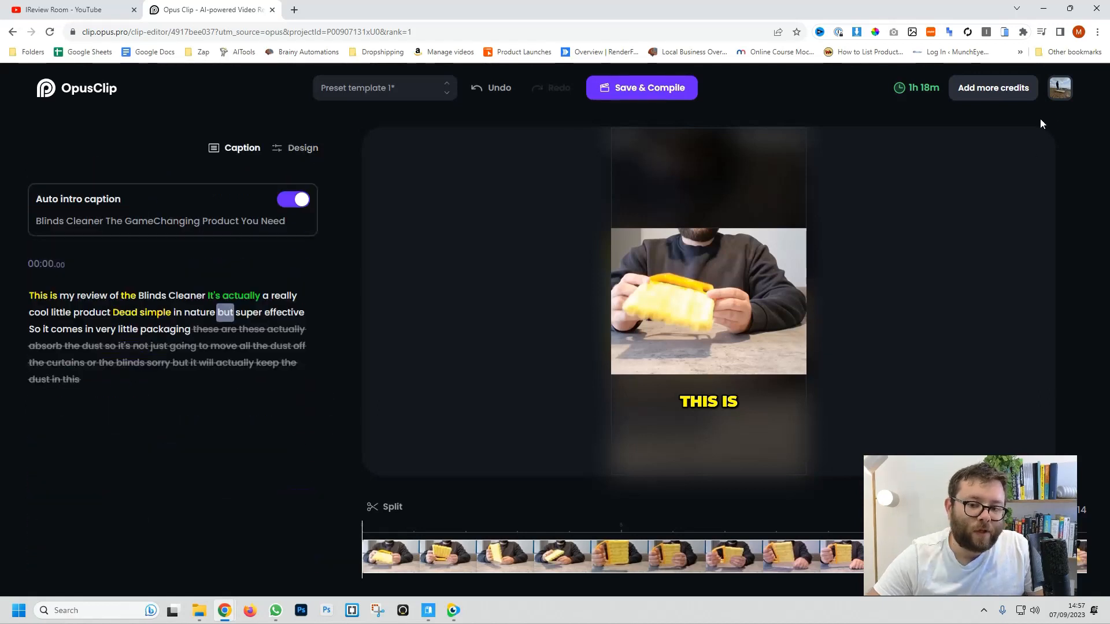
# Leave the clip editor for the dashboard without saving the latest changes
pyautogui.click(1061, 90)
pyautogui.click(983, 153)
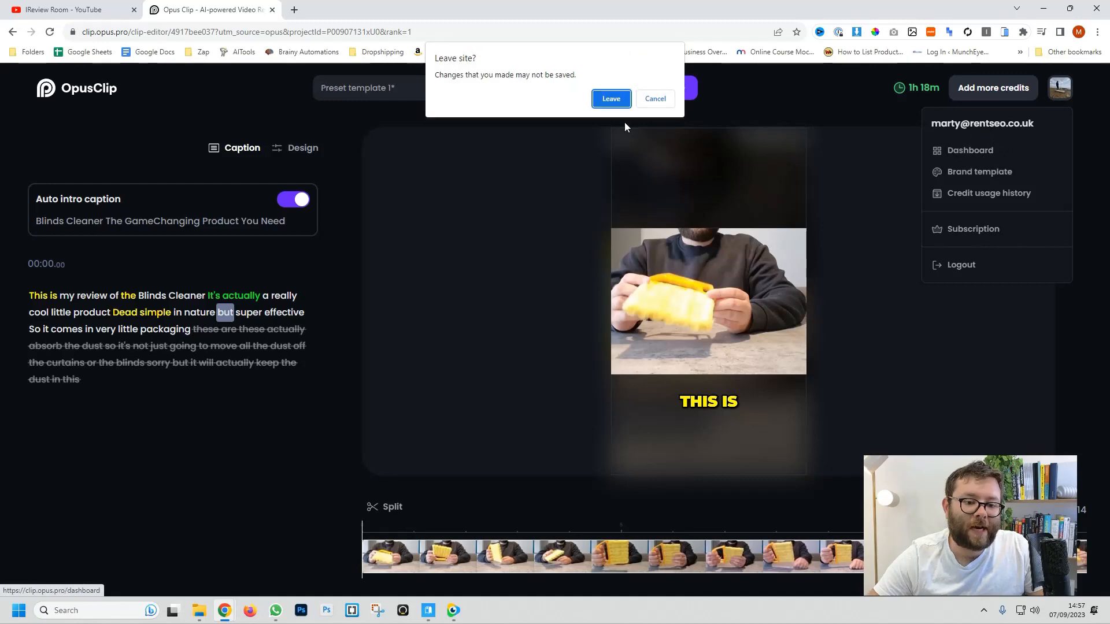
pyautogui.click(612, 100)
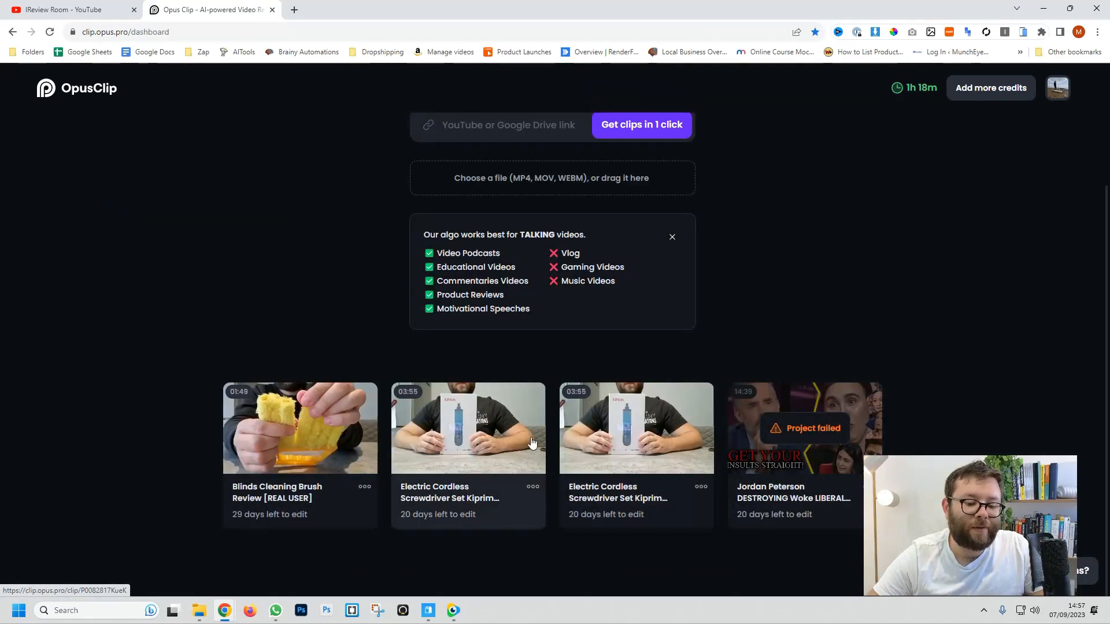
# Open the existing Electric Cordless Screwdriver Set project and look through its generated clips, scores and descriptions
pyautogui.click(349, 409)
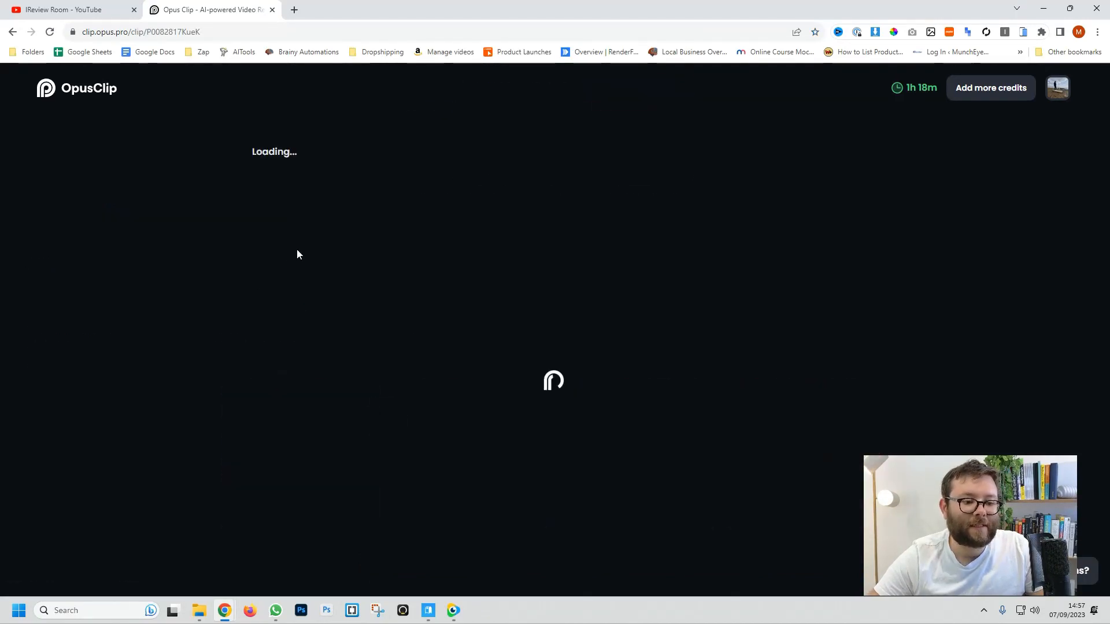
pyautogui.scroll(-4, 853, 277)
pyautogui.scroll(-8, 853, 275)
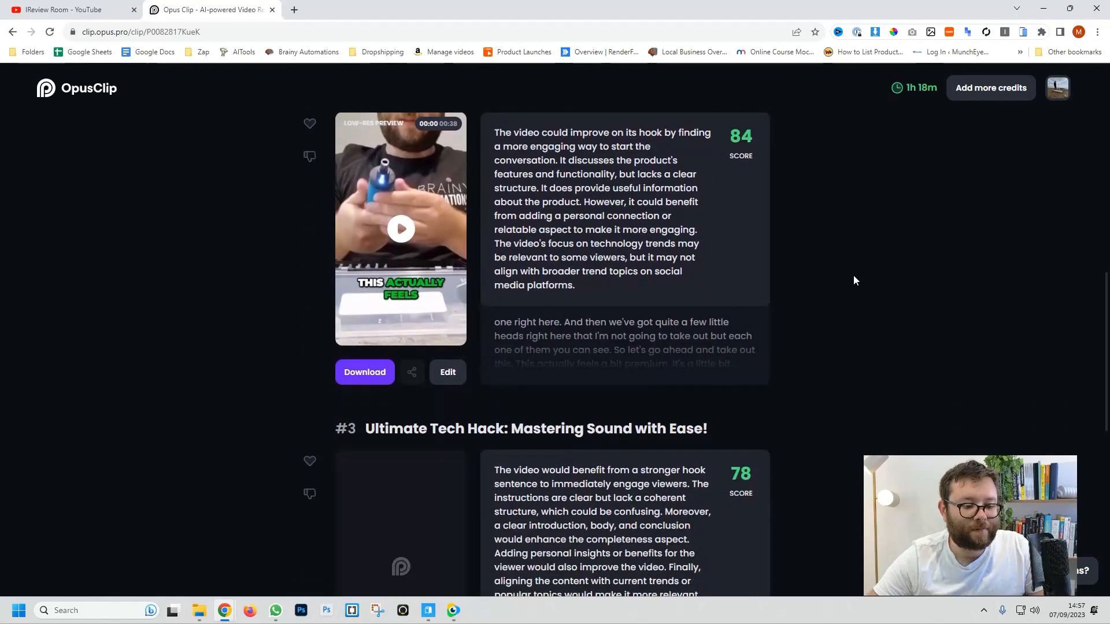
pyautogui.scroll(17, 656, 293)
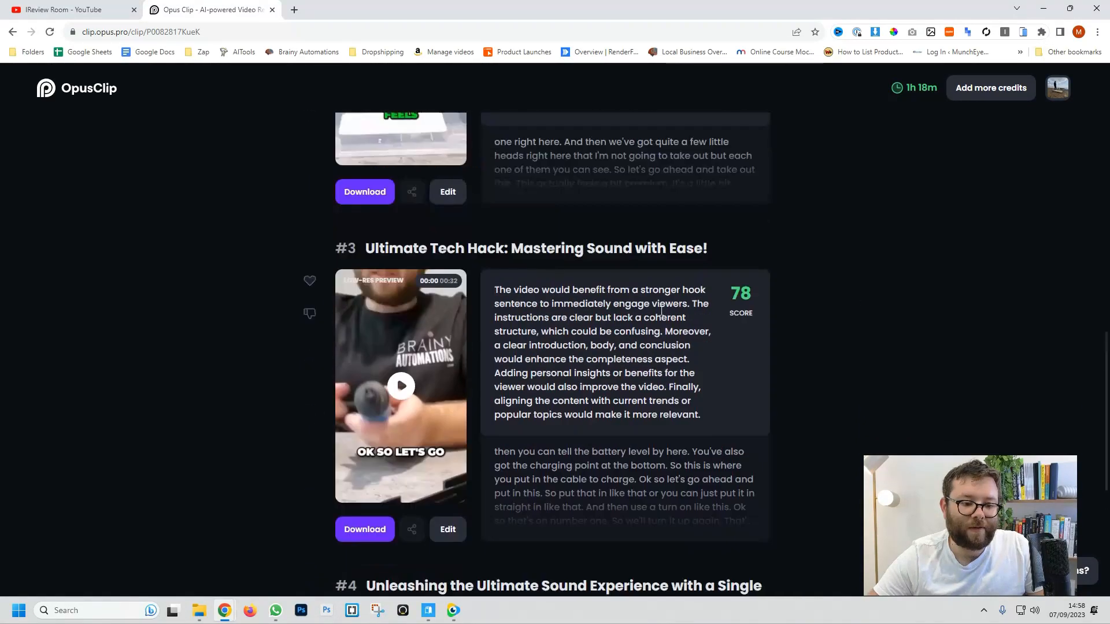